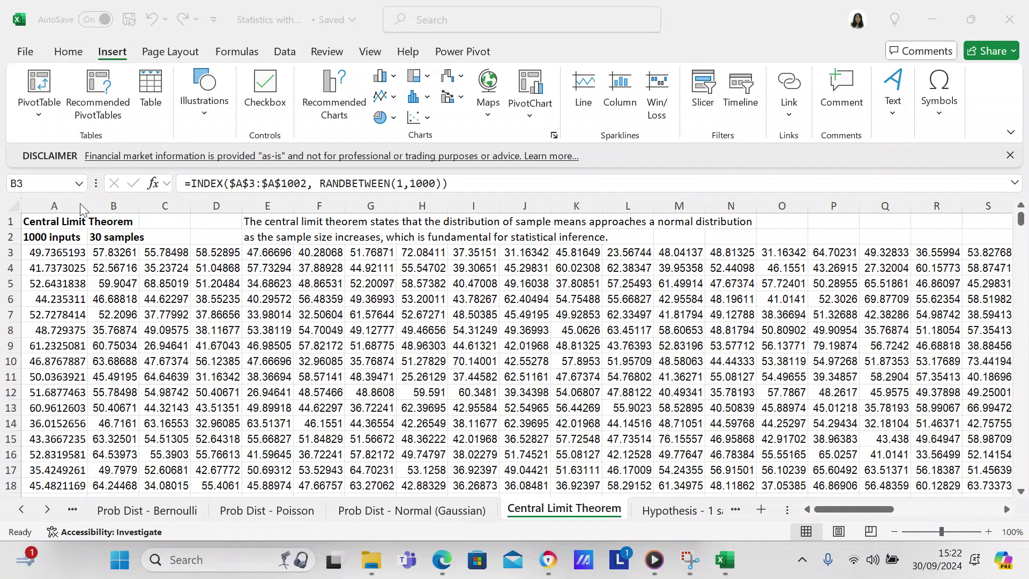
- Recalculate the worksheet's random values and inspect the formulas in the first input cell A3 and the first sample cell B3
left_click(145, 221)
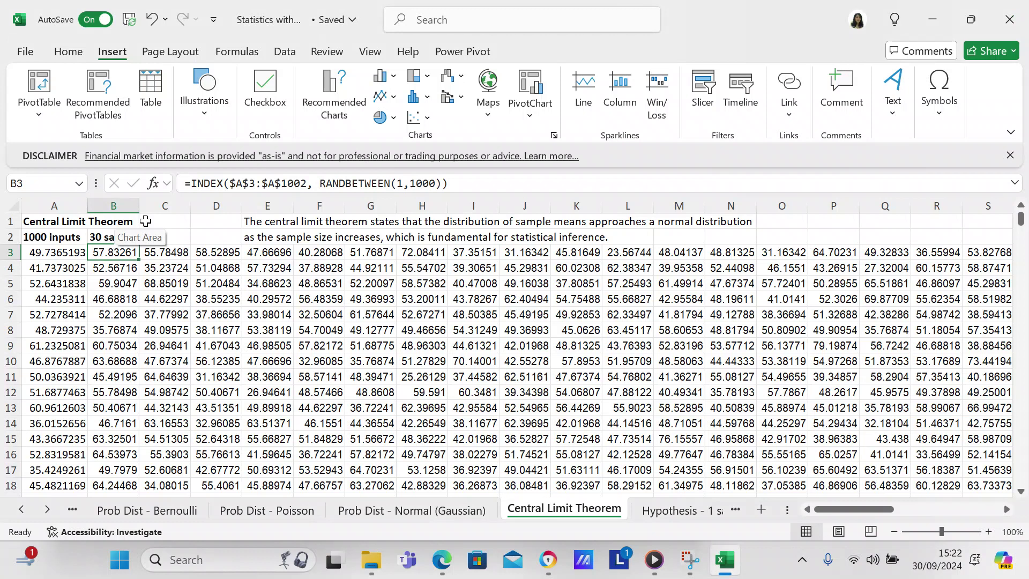
key("F9")
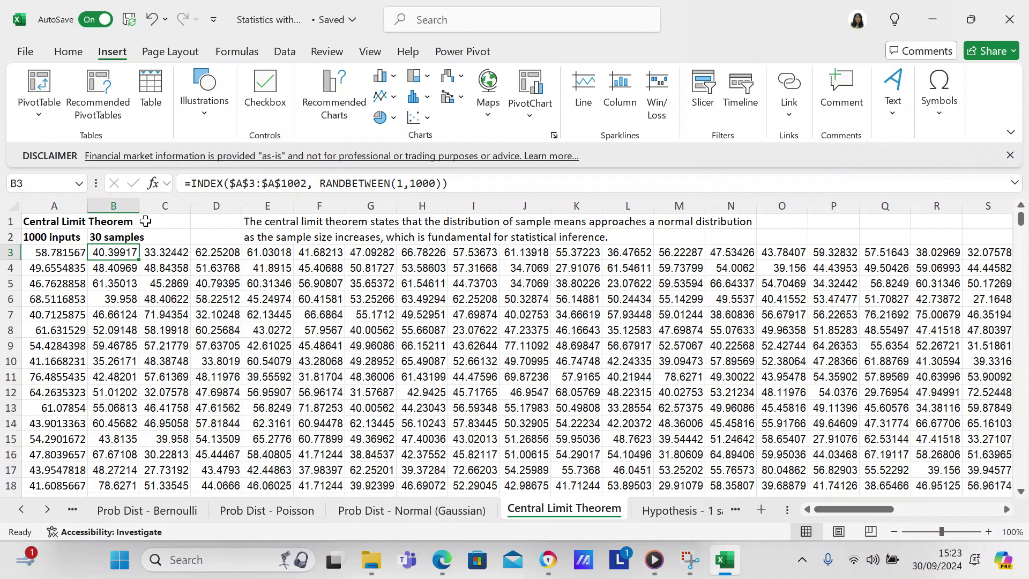
left_click(42, 253)
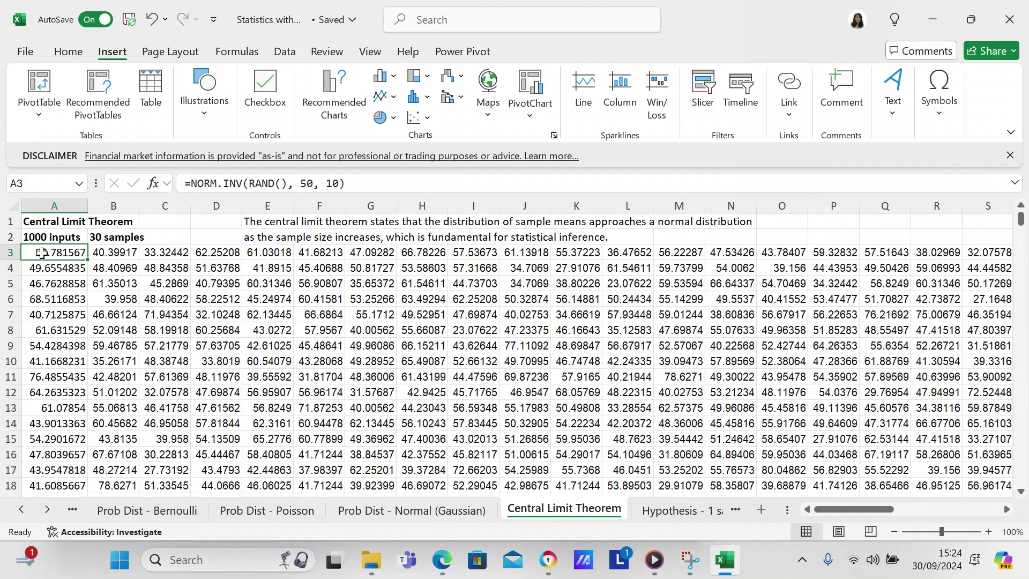
key("Right")
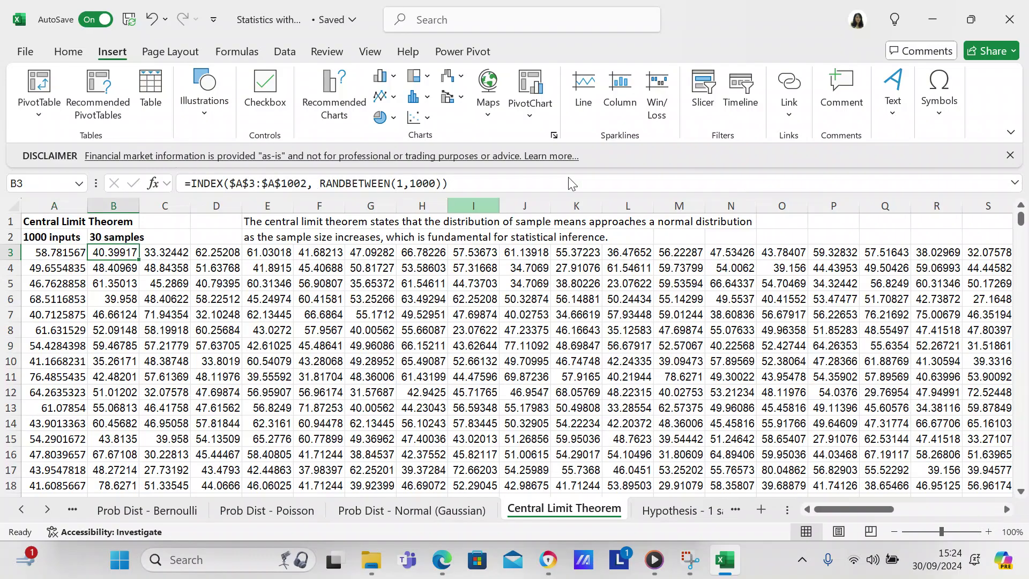
left_click_drag(1022, 220, 1027, 153)
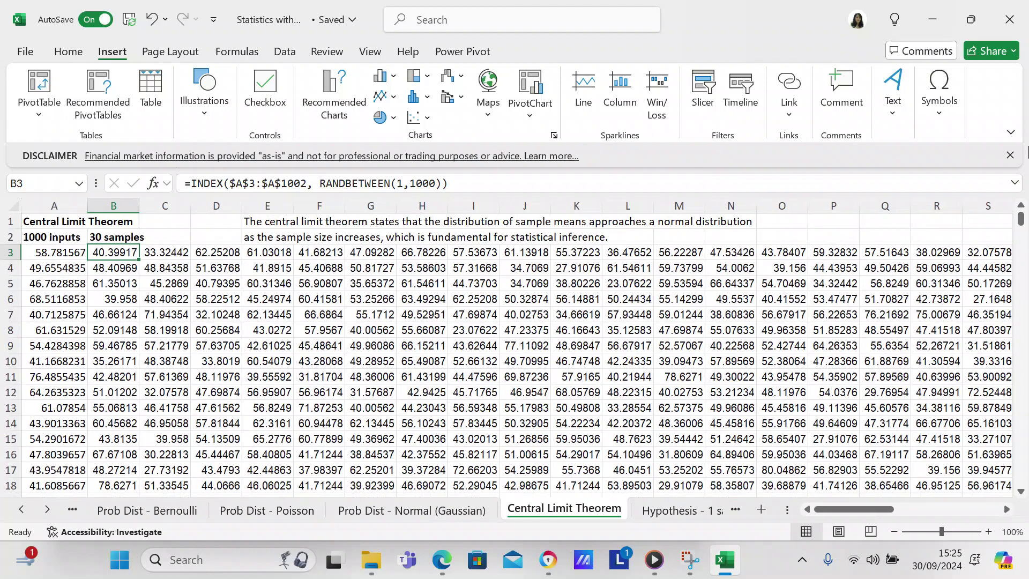
- Go through the row 3 sample formulas from column C onward, then examine the Means formula in AG3 and the histogram beside it
key("Right")
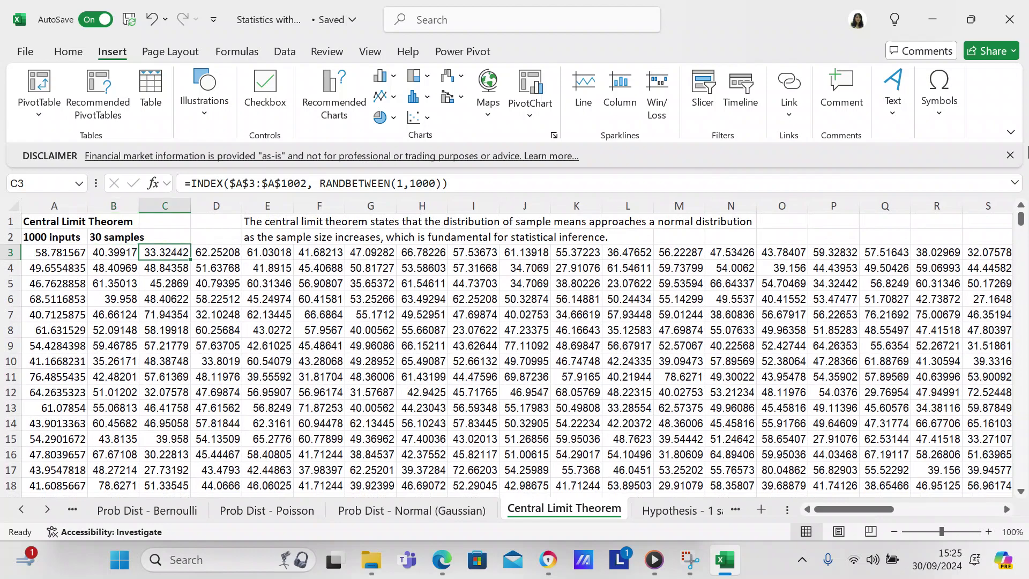
key("Right")
key("Right")
key("Right")
key("Right")
key("Right")
key("Right")
key("Right")
key("Right")
key("Right")
key("Right")
key("Right")
key("Right")
key("Right")
key("Right")
key("Right")
key("Right")
key("Right")
key("Right")
key("Right")
key("Right")
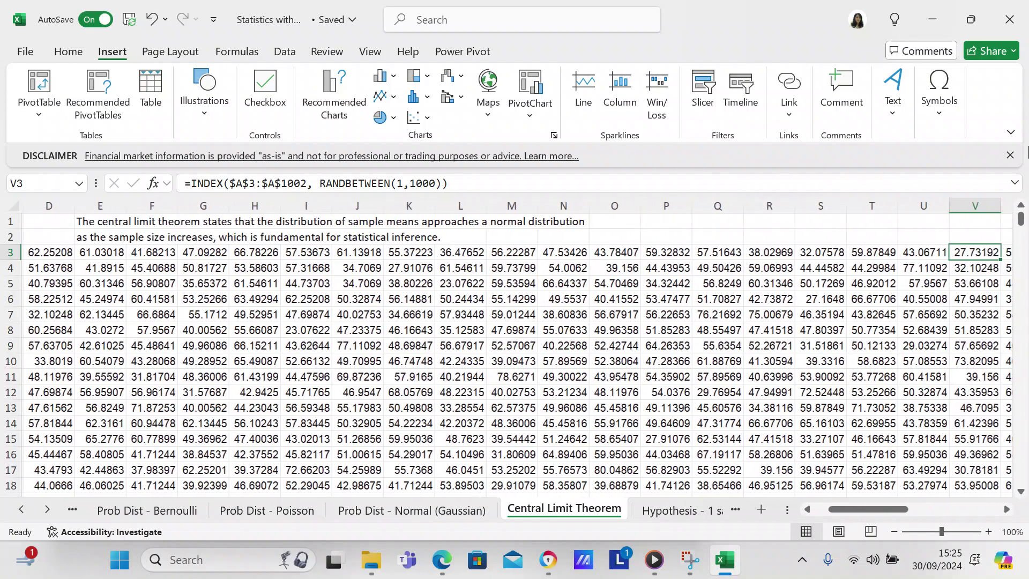
key("Right")
key("Right")
key("Right")
key("Right")
key("Right")
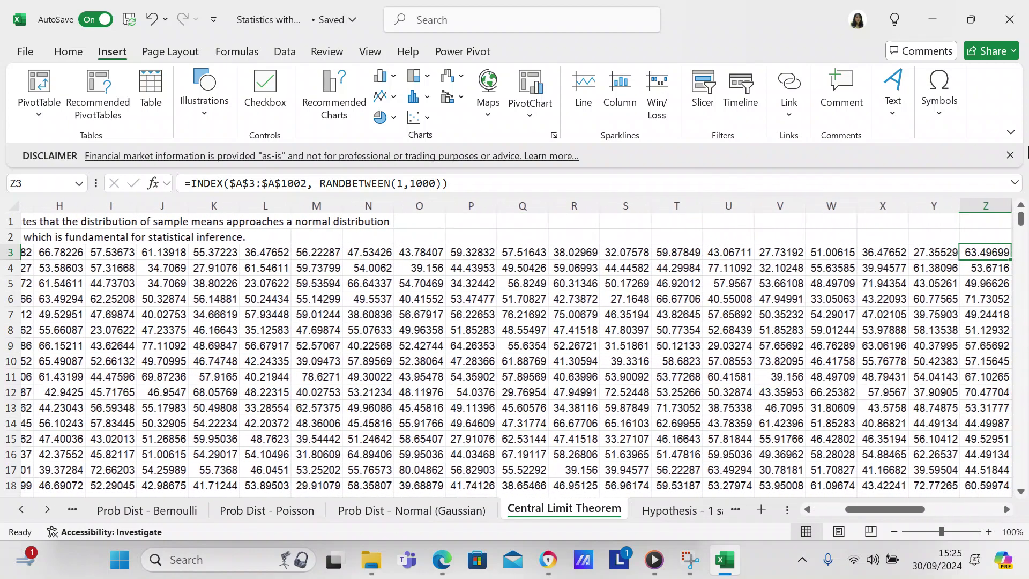
key("Right")
key("Right")
key("Right")
key("Right")
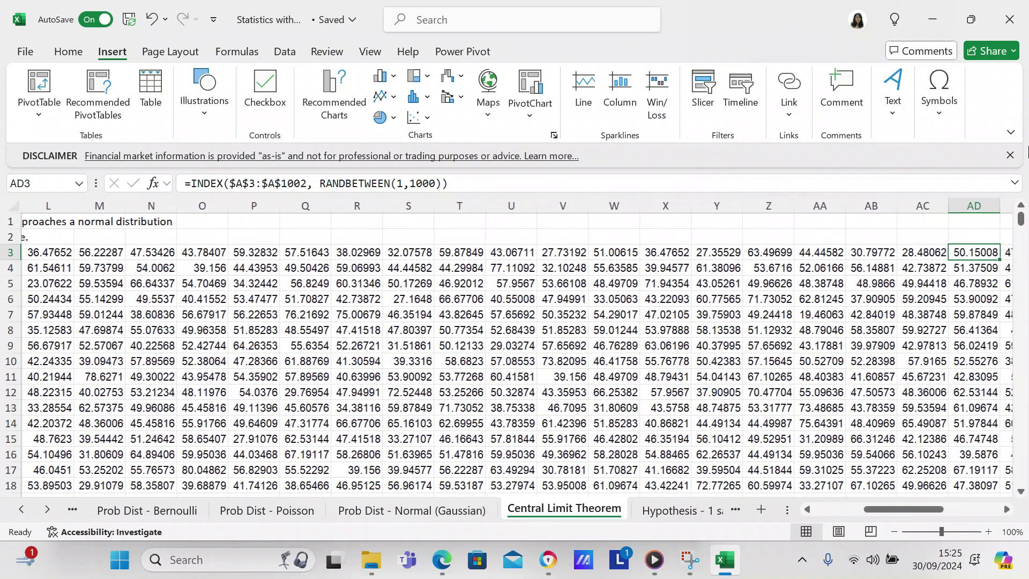
key("Right")
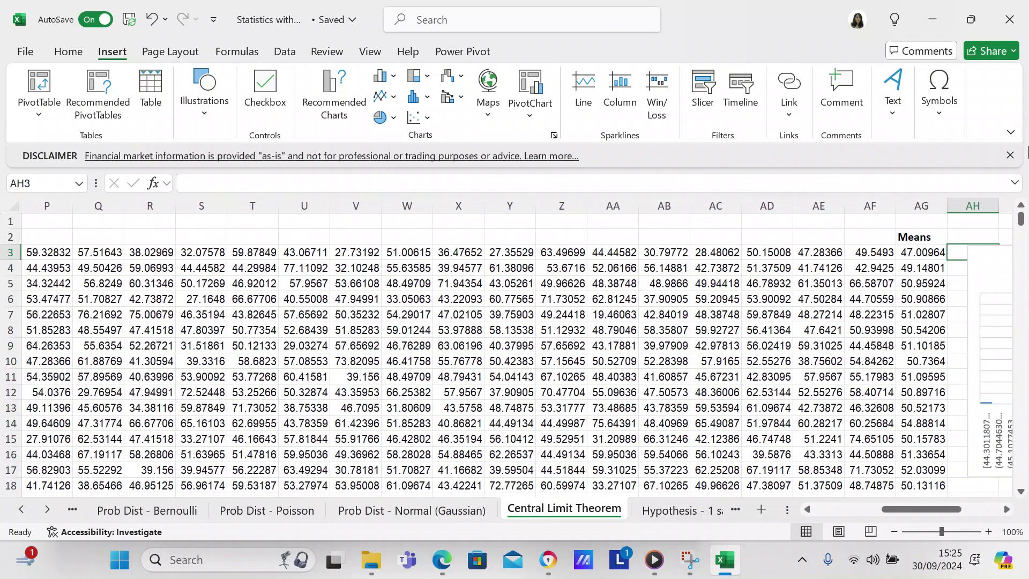
key("Left")
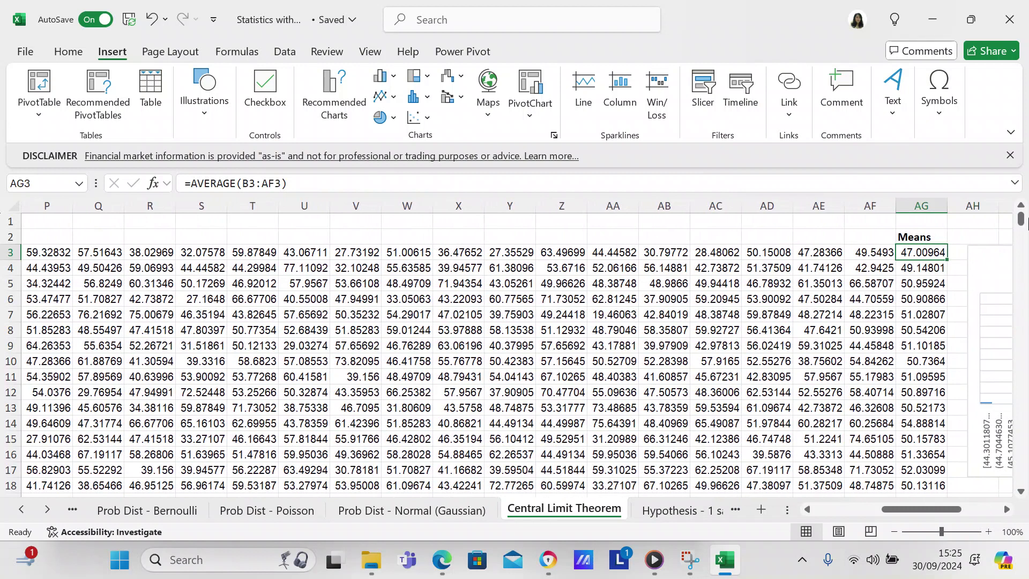
left_click_drag(1008, 512, 1007, 512)
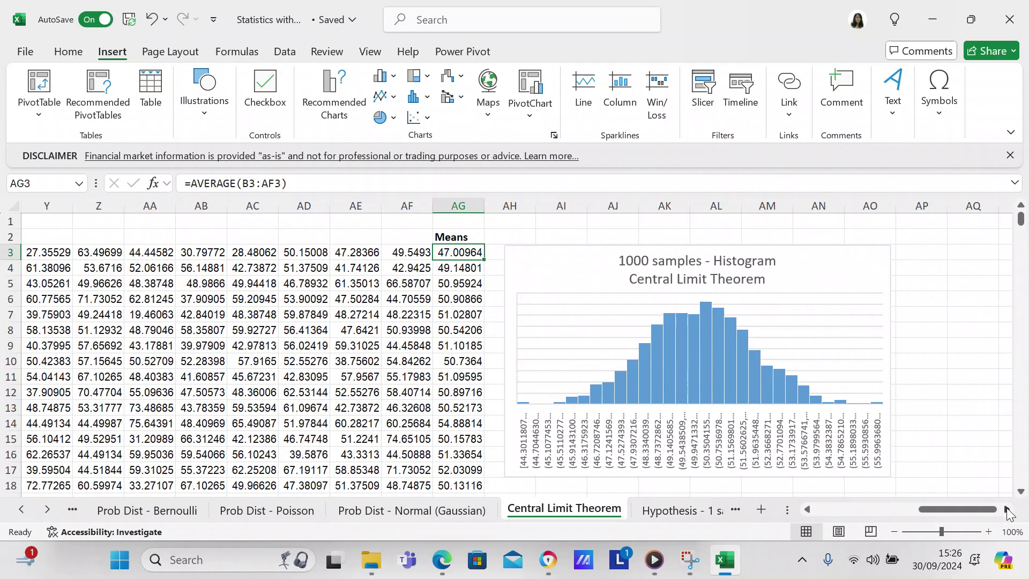
- Select the Means column from its header in AG2 down to the last sample mean in AG1002
left_click(456, 237)
key("shift+Down")
key("shift+Down")
key("shift+Down")
key("shift+Down")
key("shift+Down")
key("shift+Down")
key("shift+Down")
key("shift+Down")
key("shift+Down")
key("shift+Down")
key("shift+Down")
key("shift+Down")
key("shift+Down")
key("shift+Down")
key("shift+Down")
key("shift+Down")
key("shift+Down")
key("shift+Down")
key("shift+Down")
key("shift+Down")
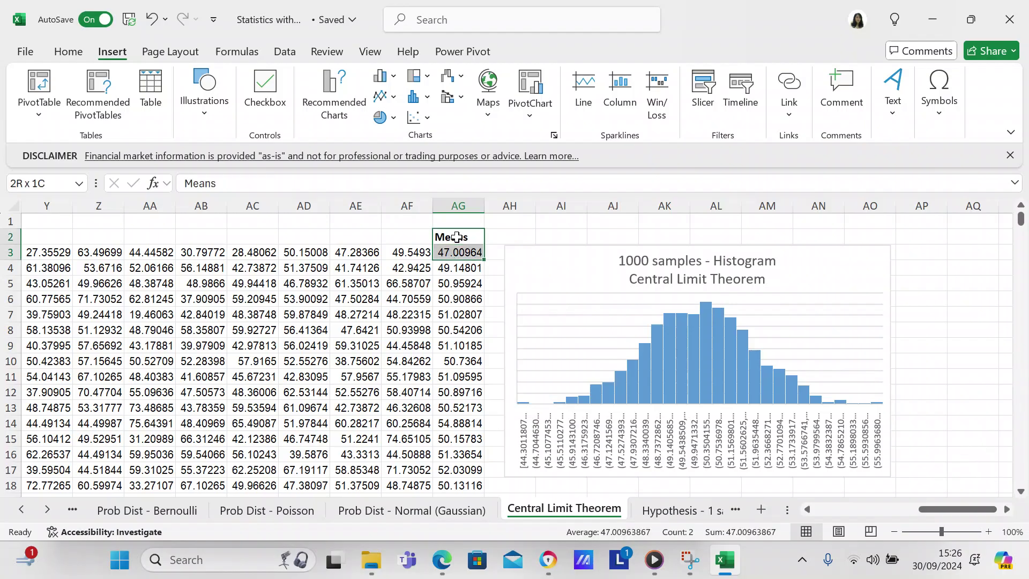
key("shift+Down")
key("shift+Down")
key("shift+Down")
key("shift+Down")
key("shift+Down")
key("shift+Down")
key("shift+Down")
key("shift+Down")
key("shift+Down")
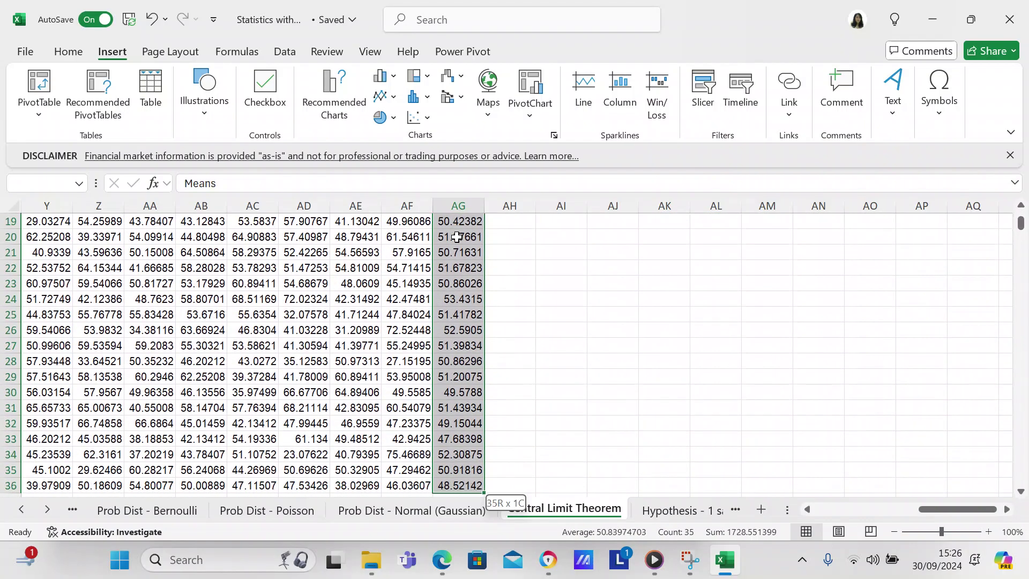
key("shift+Down")
key("shift+Down")
key("shift+Down")
key("shift+Down")
key("shift+Down")
key("shift+Down")
key("shift+Down")
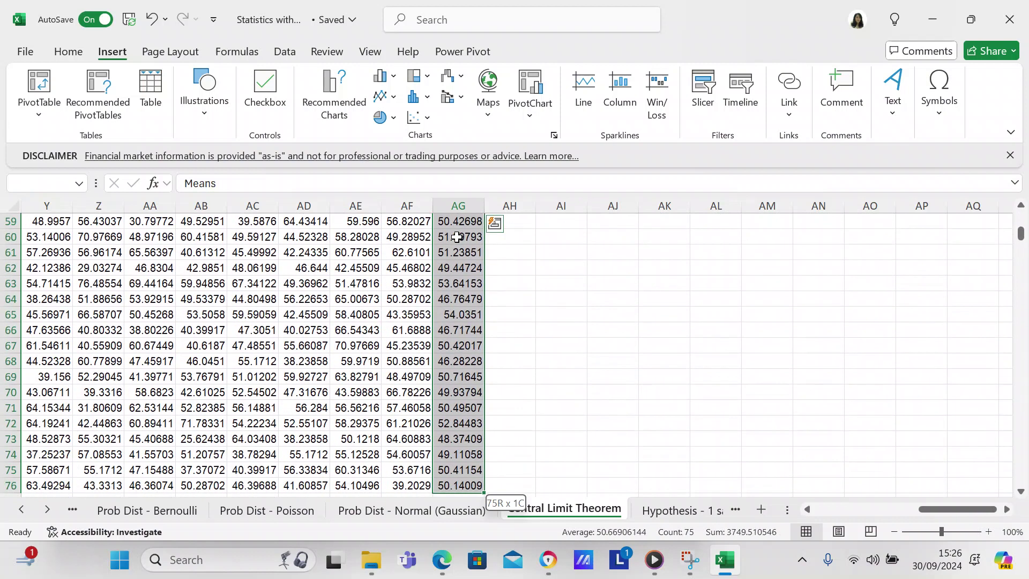
key("shift+Down")
key("shift+Down")
key("shift+Down")
key("shift+Down")
key("shift+Down")
key("shift+Down")
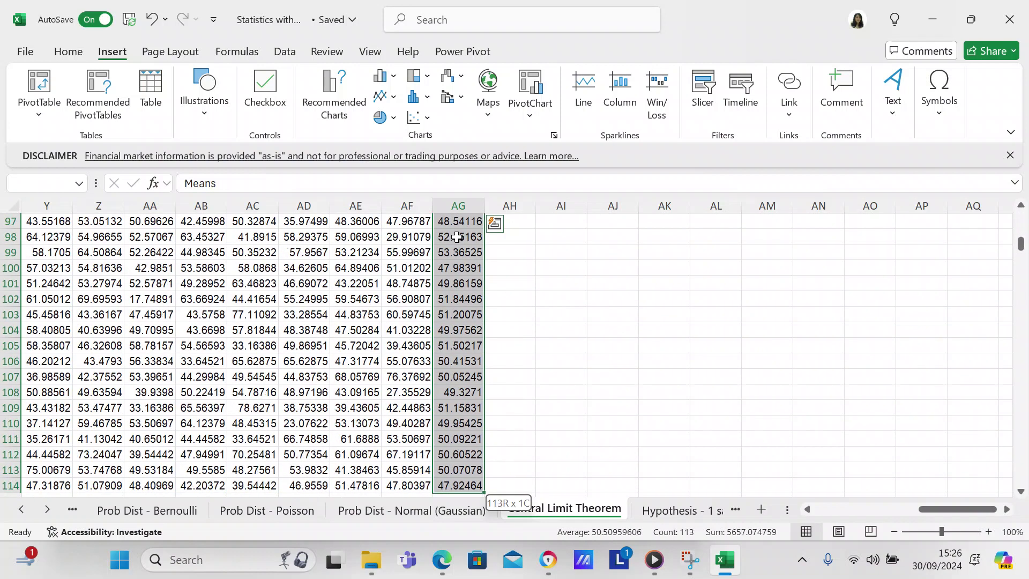
key("shift+Down")
key("shift+Down")
key("shift+Down")
key("shift+Down")
key("shift+Down")
key("shift+Down")
key("shift+Down")
key("shift+Down")
key("shift+Down")
key("shift+Down")
key("shift+Down")
key("shift+Down")
key("shift+Down")
key("shift+Down")
key("shift+Down")
key("shift+Down")
key("shift+Down")
key("shift+Down")
key("shift+Down")
key("shift+Down")
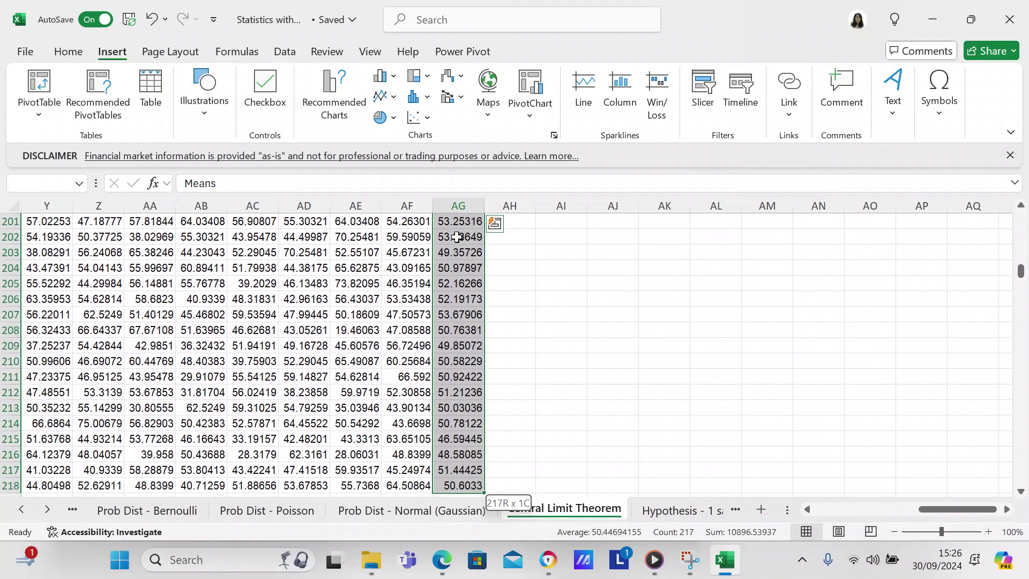
key("shift+Down")
key("shift+Down")
key("shift+Down")
key("shift+Down")
key("shift+Down")
key("shift+Down")
key("shift+Down")
key("shift+Down")
key("shift+Down")
key("shift+Down")
key("shift+Down")
key("shift+Down")
key("shift+Down")
key("shift+Down")
key("shift+Down")
key("shift+Down")
key("shift+Down")
key("shift+Down")
key("shift+Down")
key("shift+Down")
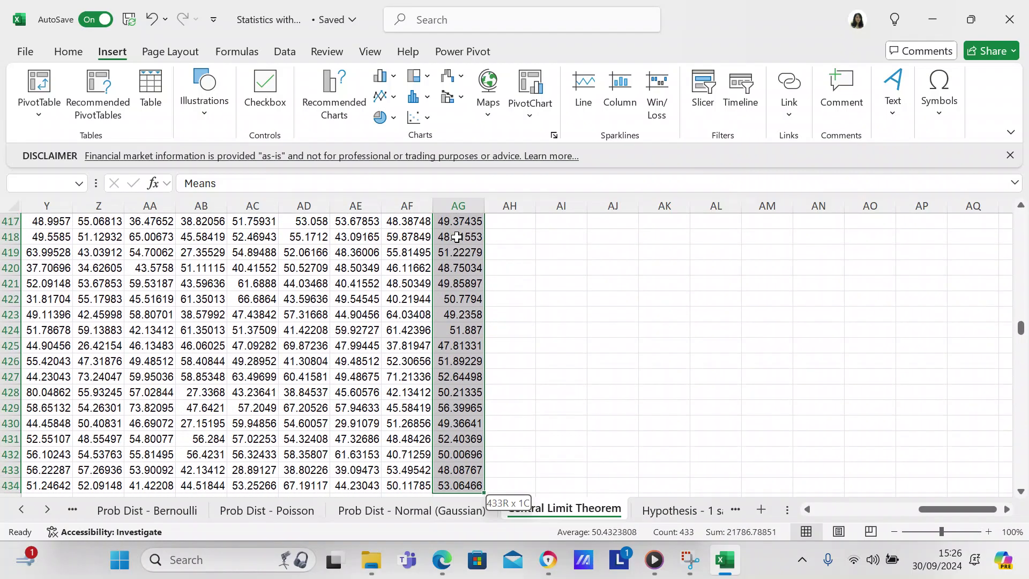
key("shift+Down")
key("shift+Down")
key("shift+Down")
key("shift+Down")
key("shift+Down")
key("shift+Down")
key("shift+Down")
key("shift+Down")
key("shift+Down")
key("shift+Down")
key("shift+Down")
key("shift+Down")
key("shift+Down")
key("shift+Down")
key("shift+Down")
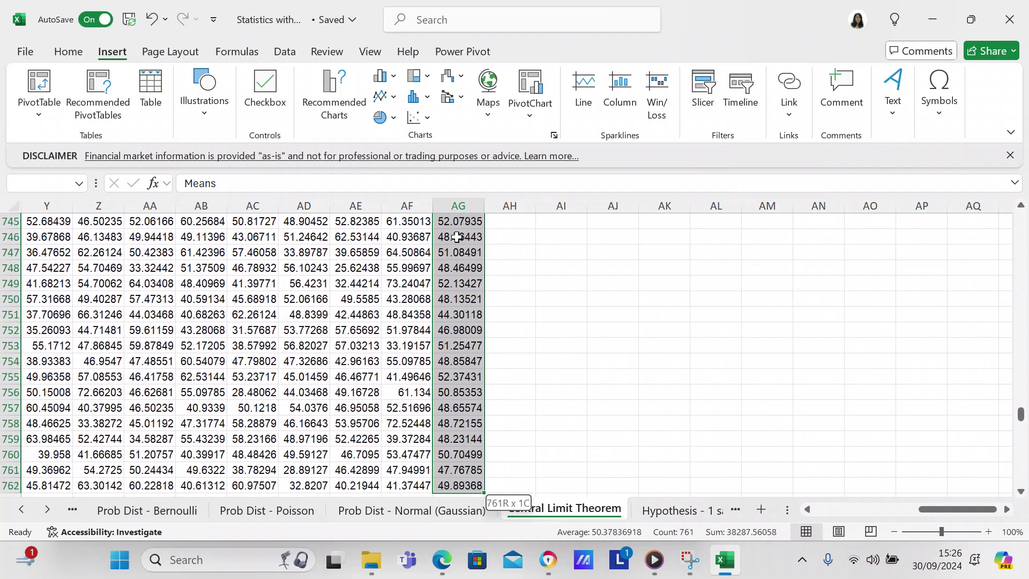
key("shift+Down")
key("shift+Down")
key("shift+Down")
key("shift+Down")
key("shift+Down")
key("shift+Down")
key("shift+Down")
key("shift+Down")
key("shift+Down")
key("shift+Down")
key("shift+Down")
key("shift+Down")
key("shift+Down")
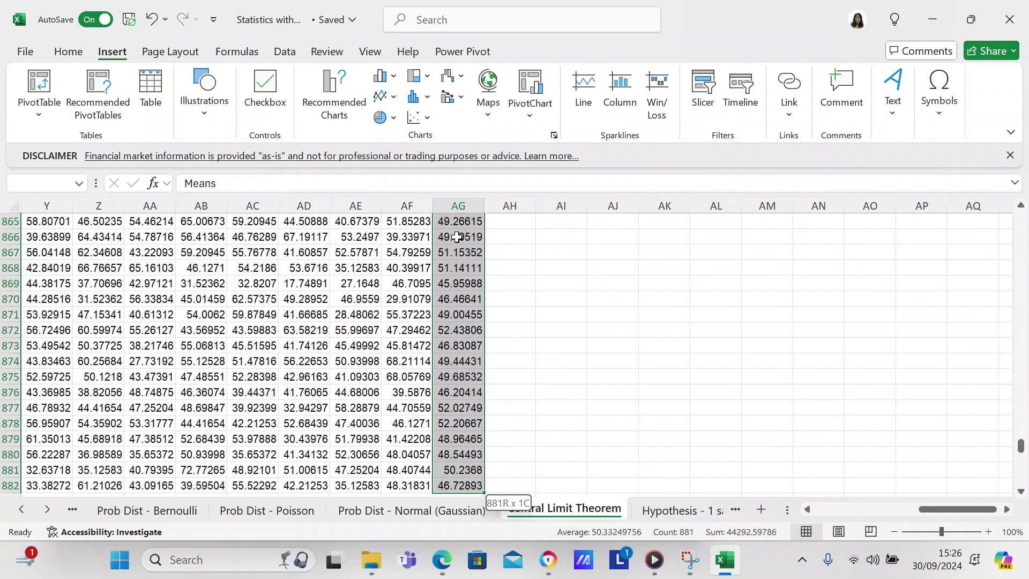
key("shift+Down")
key("shift+Down")
key("shift+Down")
key("shift+Down")
key("shift+Down")
key("shift+Down")
key("shift+Down")
key("shift+Down")
key("shift+Down")
key("shift+Down")
key("shift+Down")
key("shift+Down")
key("shift+Down")
key("shift+Down")
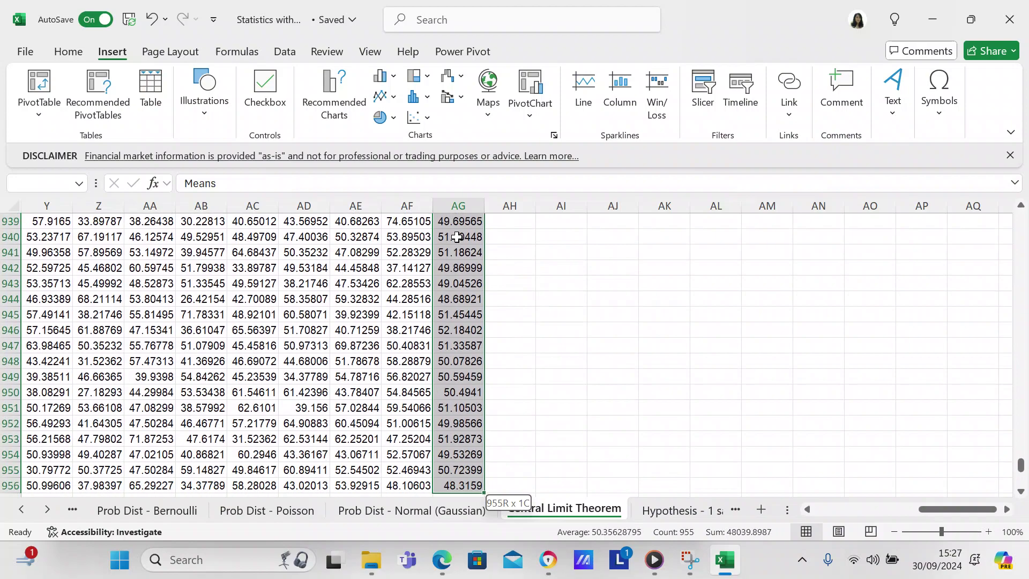
key("shift+Down")
key("shift+Down")
key("shift+Down")
key("shift+Down")
key("shift+Down")
key("shift+Down")
key("shift+Down")
key("shift+Down")
key("shift+Down")
key("shift+Down")
key("shift+Down")
key("shift+Down")
key("shift+Down")
key("shift+Down")
key("shift+Down")
key("shift+Down")
key("shift+Down")
key("shift+Down")
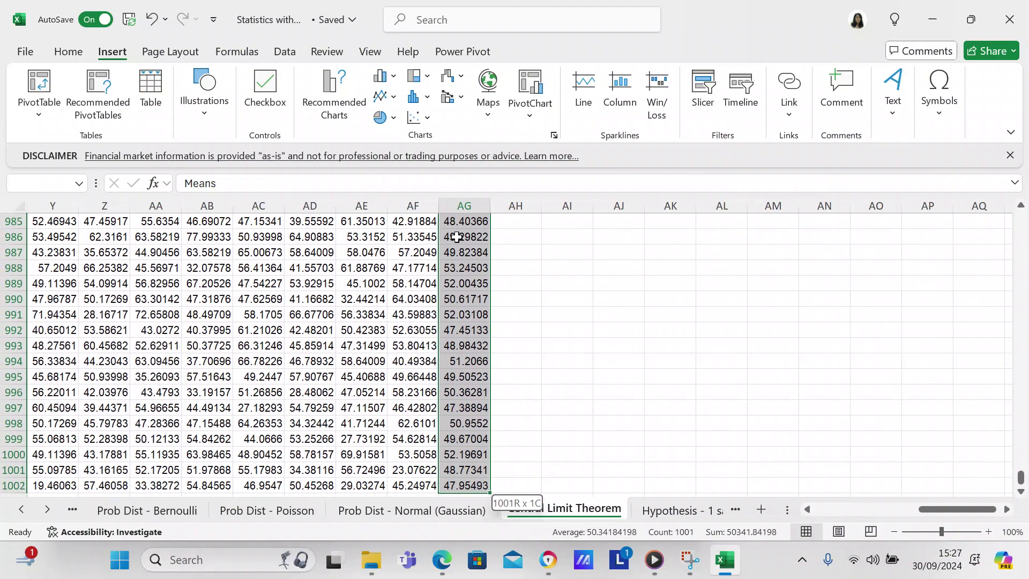
key("shift+Up")
key("shift+Up")
key("shift+Up")
key("shift+Up")
key("shift+Up")
key("shift+Up")
key("shift+Up")
key("shift+Up")
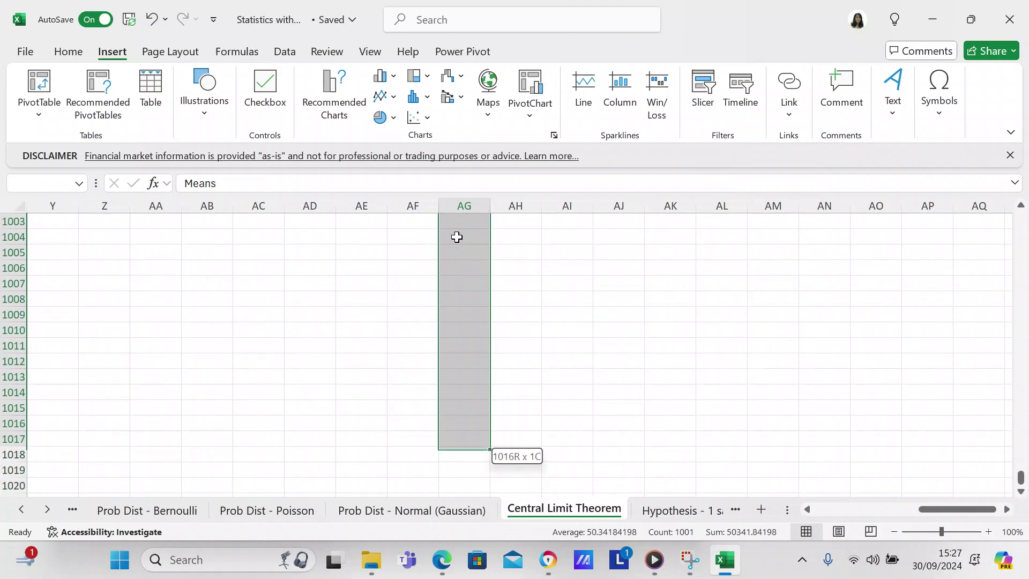
- Shrink the overextended selection in column AG so that it ends at the last mean in row 1002
key("shift+Up")
key("shift+Up")
key("shift+Up")
key("shift+Up")
key("shift+Up")
key("shift+Up")
key("shift+Up")
key("shift+Up")
key("shift+Up")
key("shift+Up")
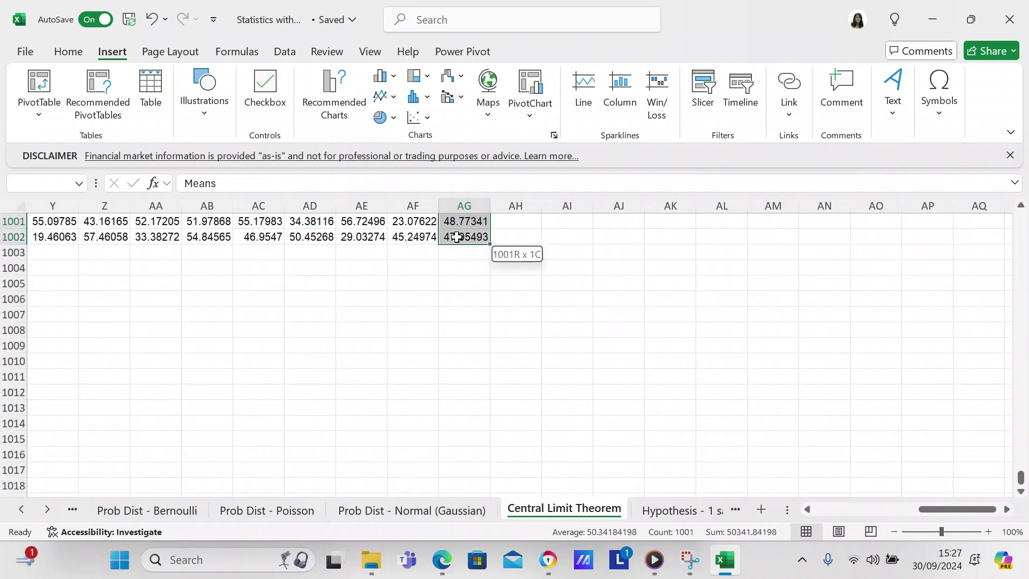
- Insert a Histogram chart of the selected means and place it just below the existing histogram, starting around row 19
left_click_drag(1021, 477, 1018, 135)
mouse_move(1021, 219)
left_mouse_down()
mouse_move(1020, 234)
mouse_move(1020, 225)
left_mouse_up()
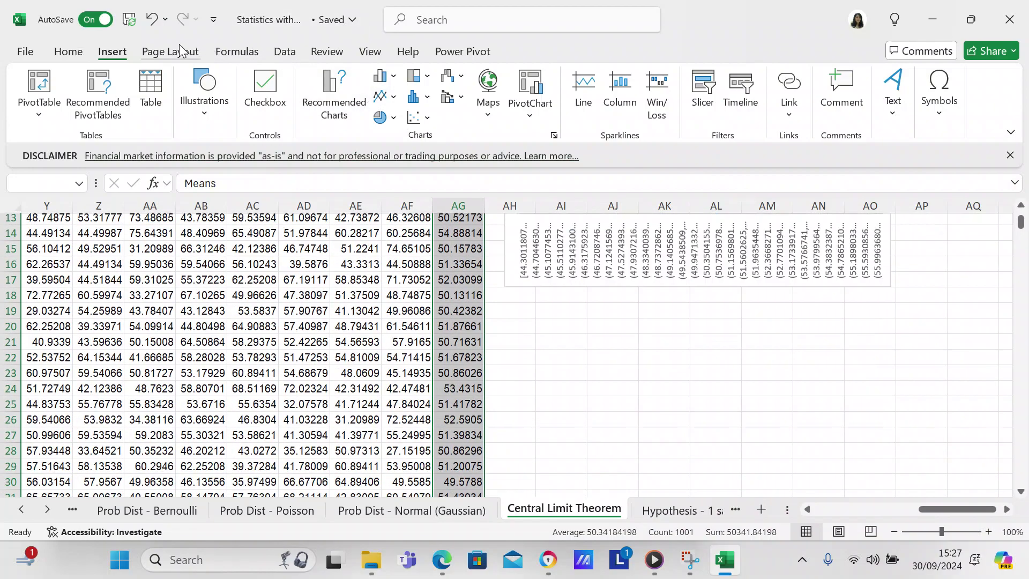
left_click(124, 58)
left_click(350, 89)
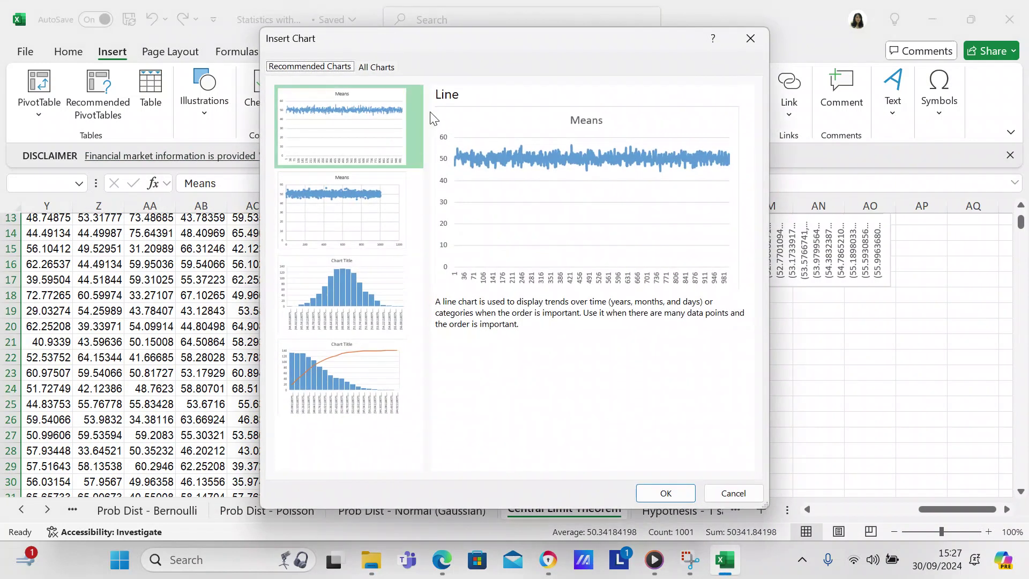
left_click(373, 68)
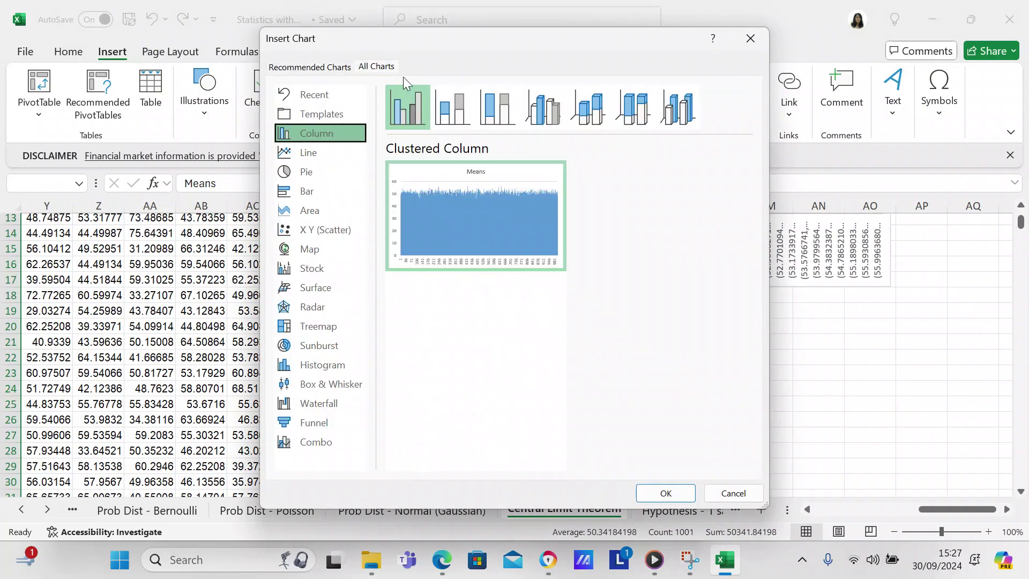
left_click(351, 364)
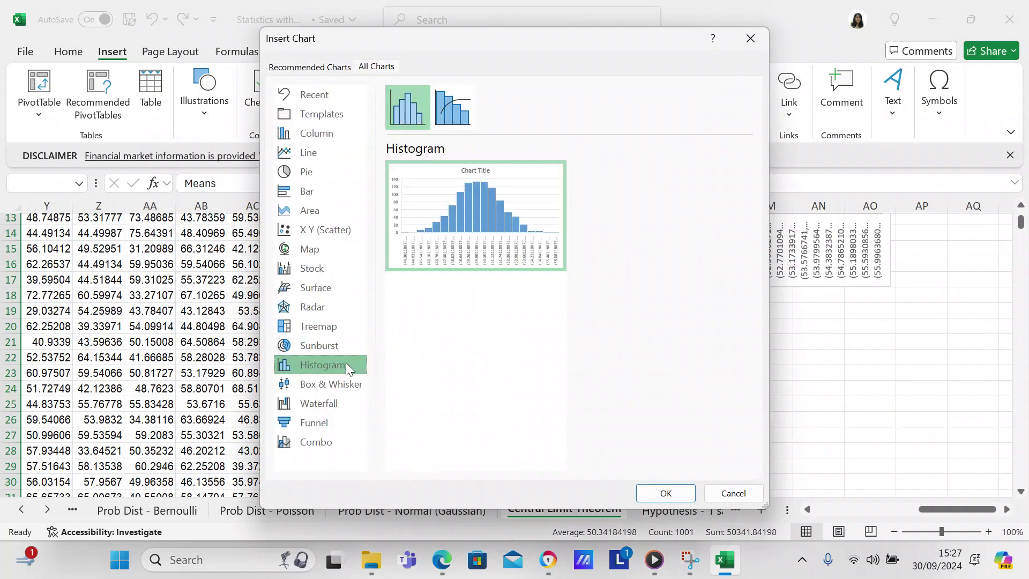
mouse_move(454, 205)
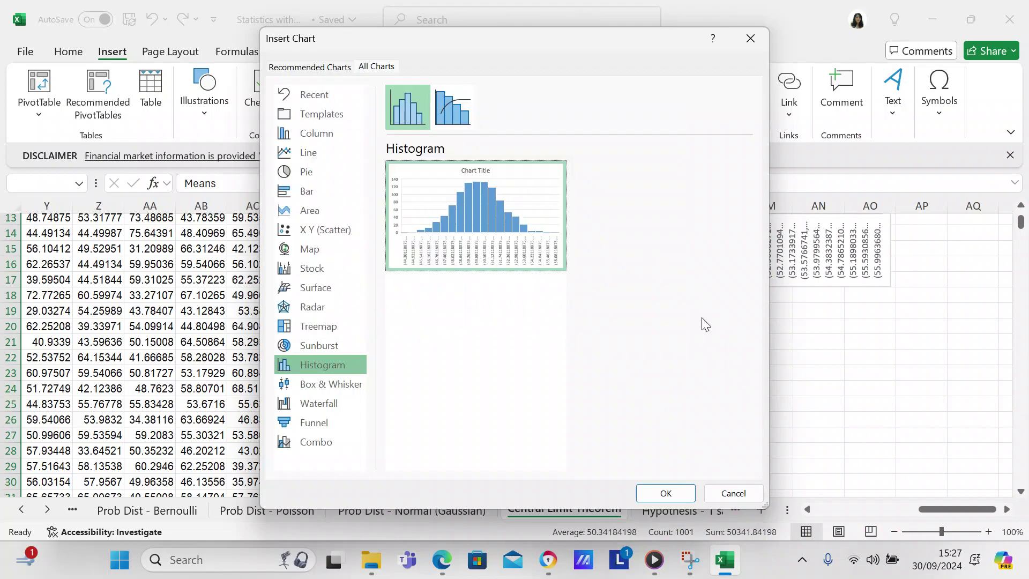
left_click(677, 490)
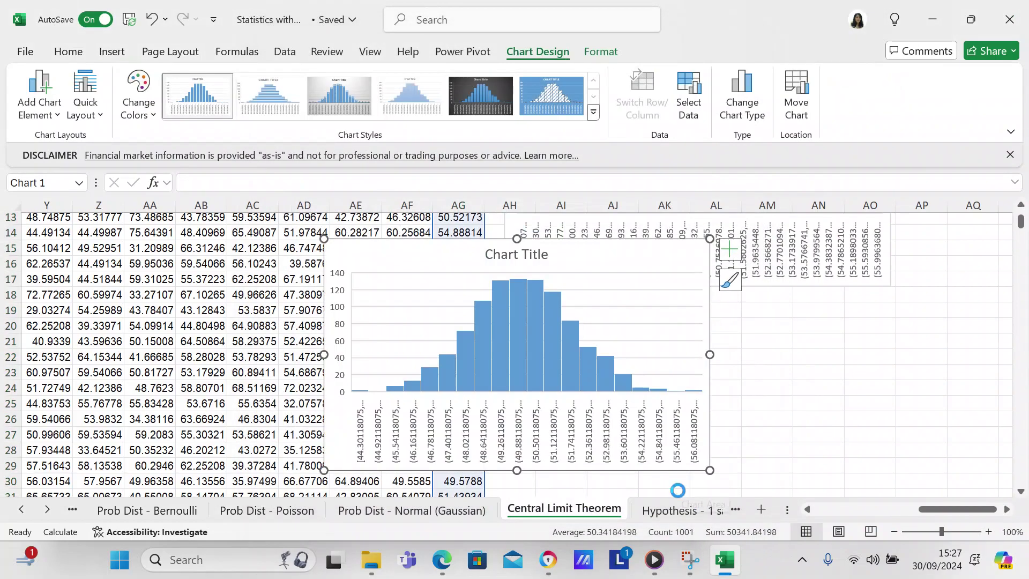
left_click_drag(609, 259, 795, 328)
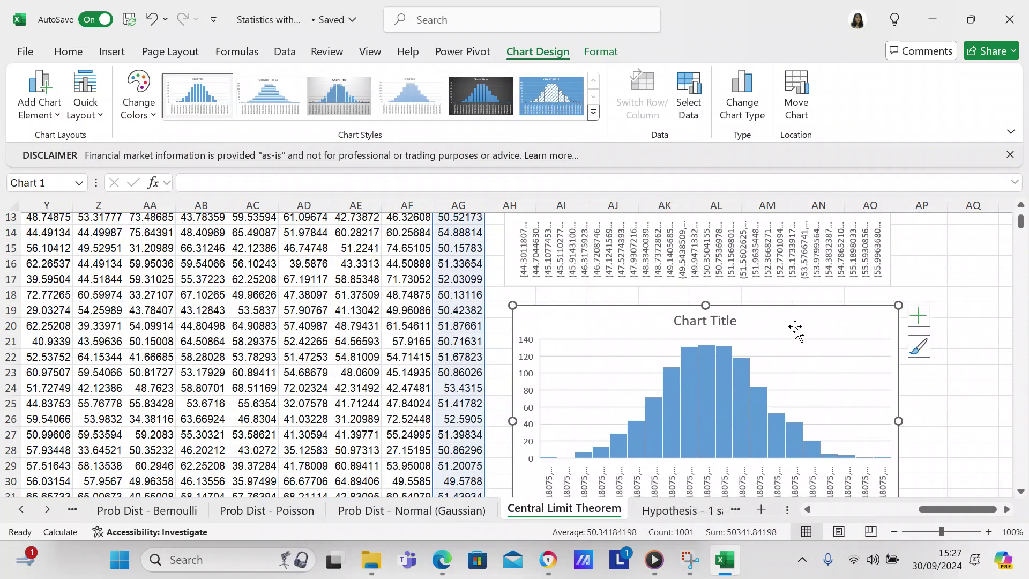
- Change the new chart's title to "Histogram of Means" on two lines, with the break after "Histogram", and close the title formatting options
left_click(739, 325)
double_click(738, 325)
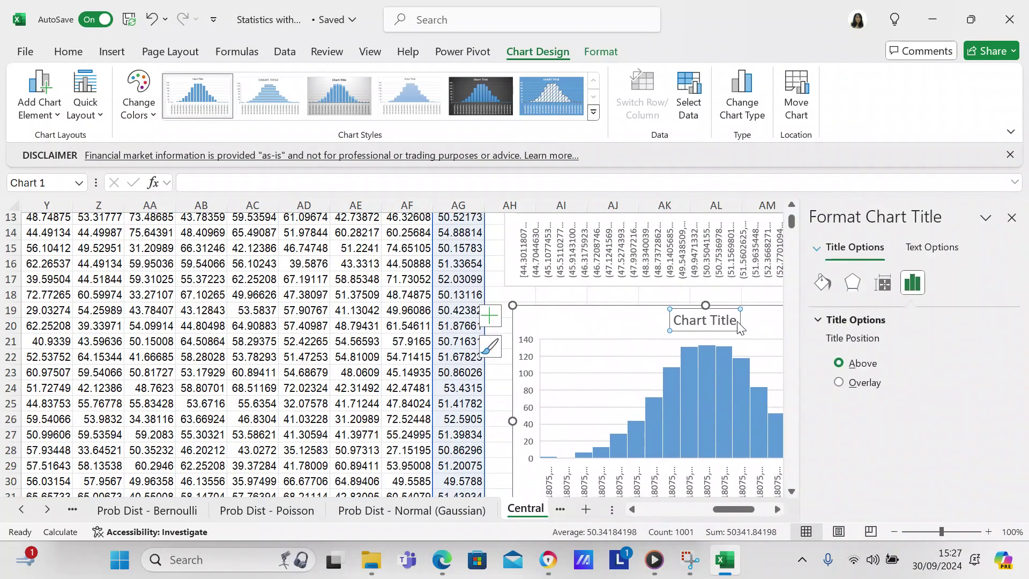
left_click(733, 320)
key("BackSpace")
key("BackSpace")
key("BackSpace")
key("BackSpace")
key("BackSpace")
key("BackSpace")
key("BackSpace")
key("BackSpace")
key("BackSpace")
key("BackSpace")
key("BackSpace")
type("H")
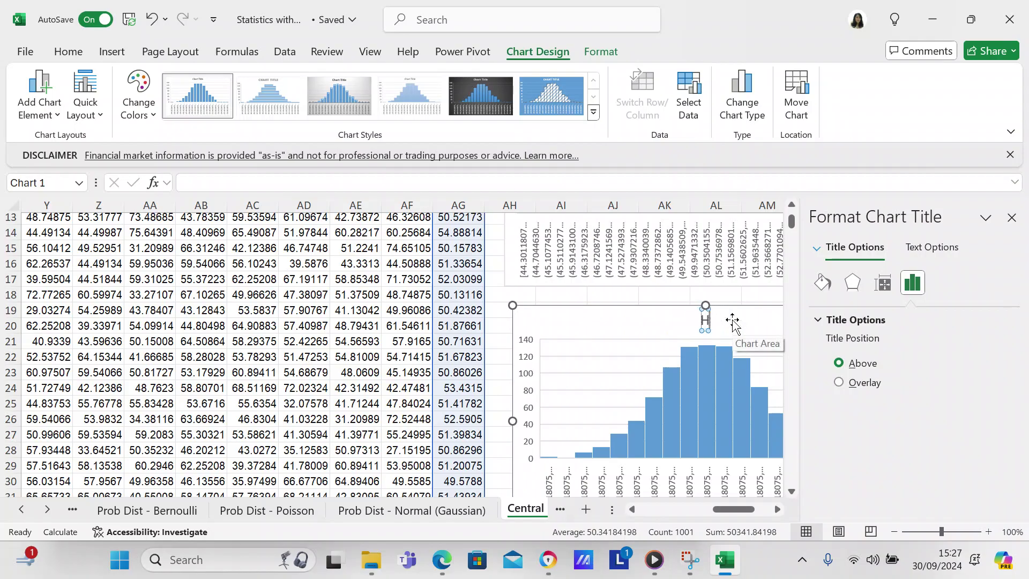
type("istogram")
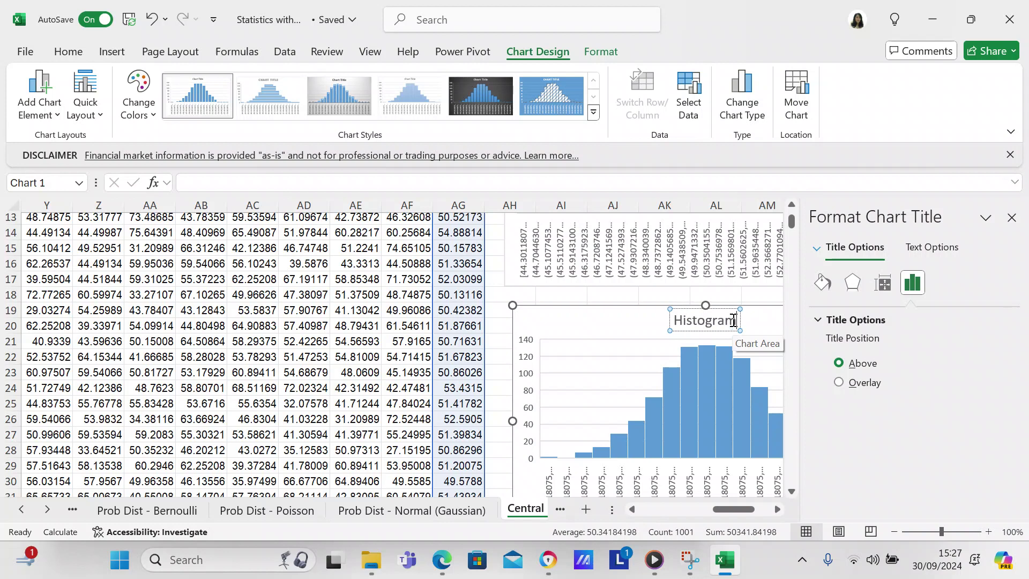
key("Return")
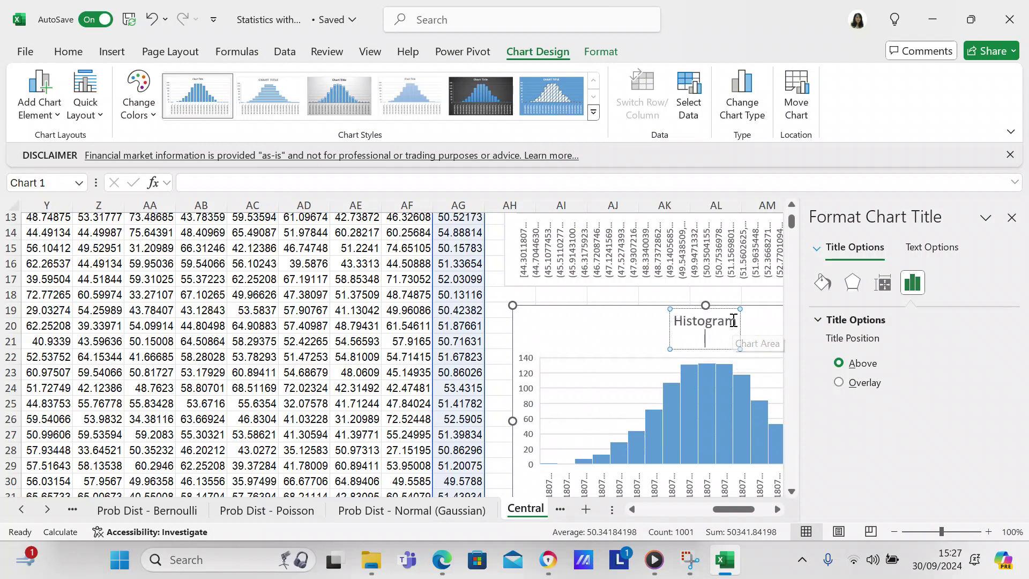
type("of M")
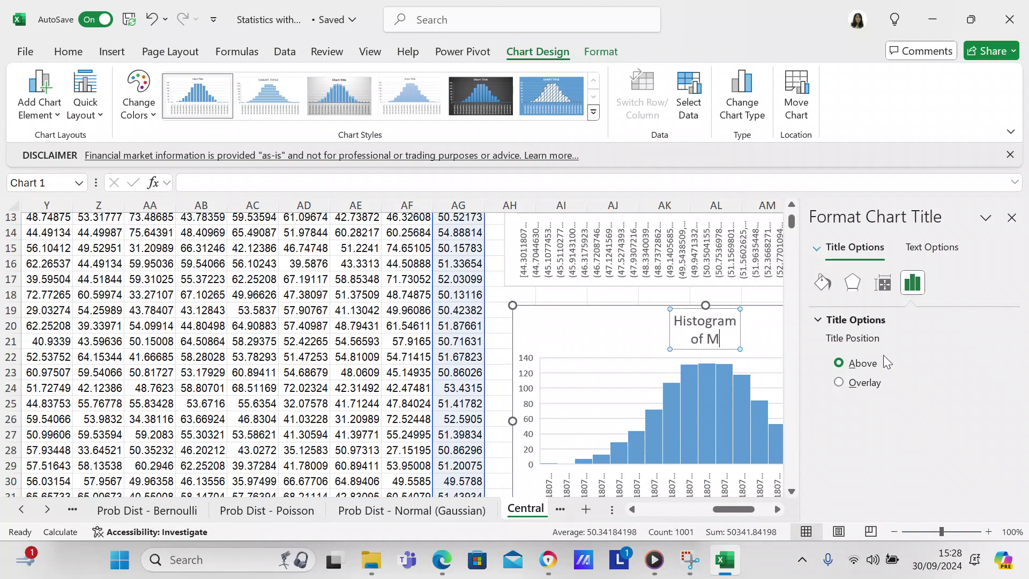
type("eans")
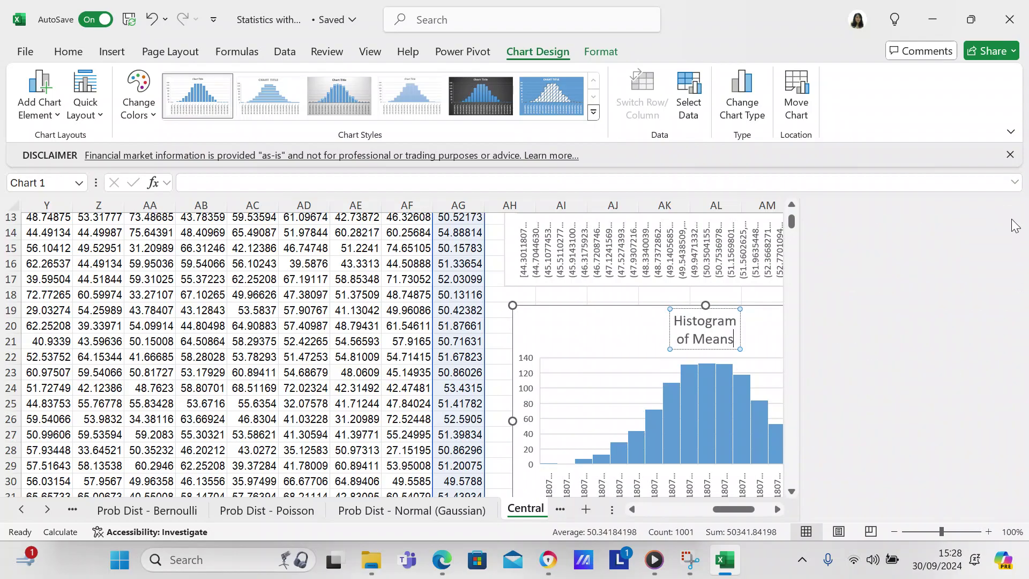
left_click(1013, 218)
left_click(999, 424)
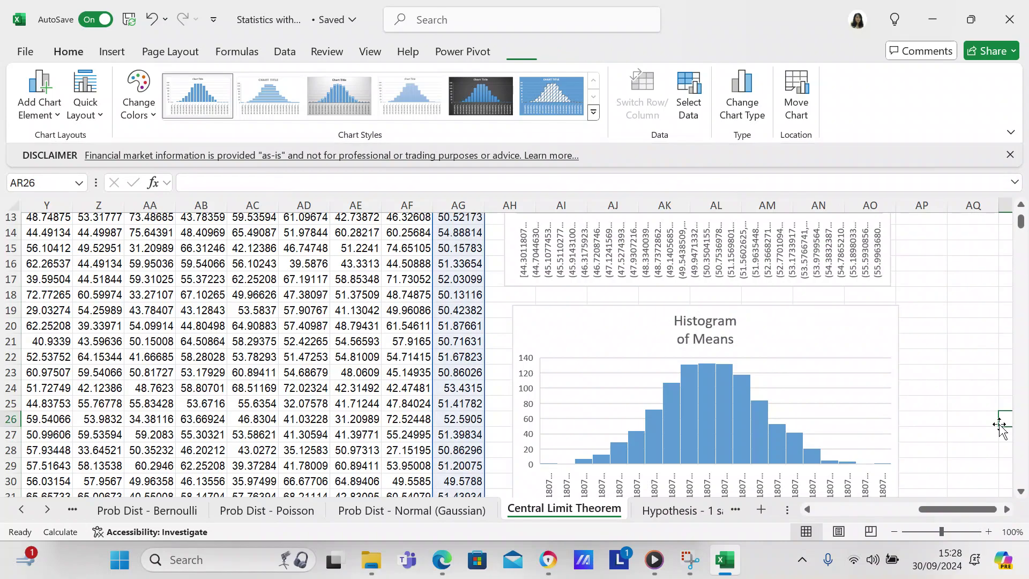
key("Left")
key("Up")
key("Up")
key("Up")
key("Up")
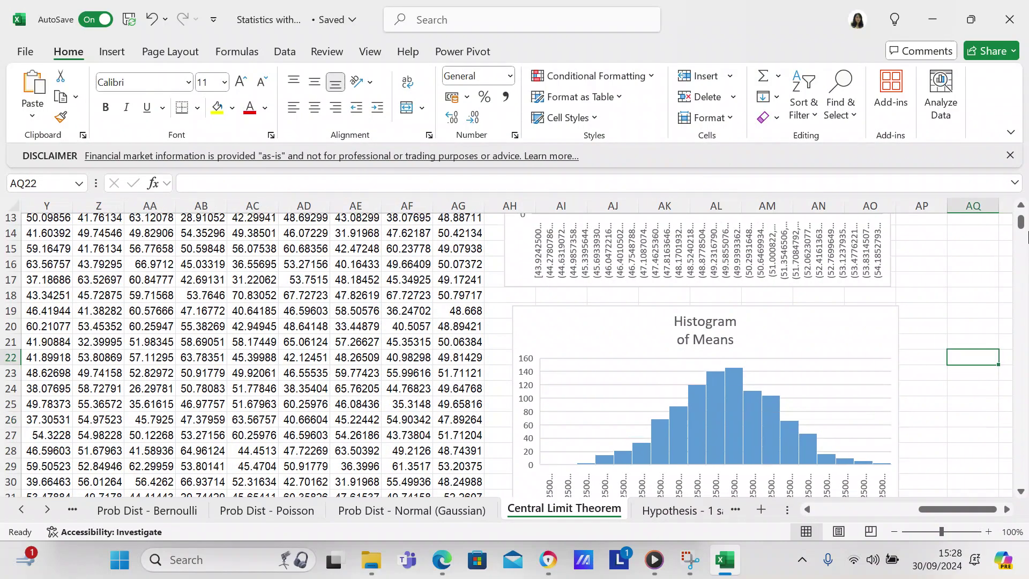
- Delete the older chart titled "1000 samples - Histogram Central Limit Theorem" beside the Means column
mouse_move(1022, 223)
left_mouse_down()
mouse_move(1023, 232)
mouse_move(1021, 207)
mouse_move(1024, 248)
mouse_move(1023, 230)
left_mouse_up()
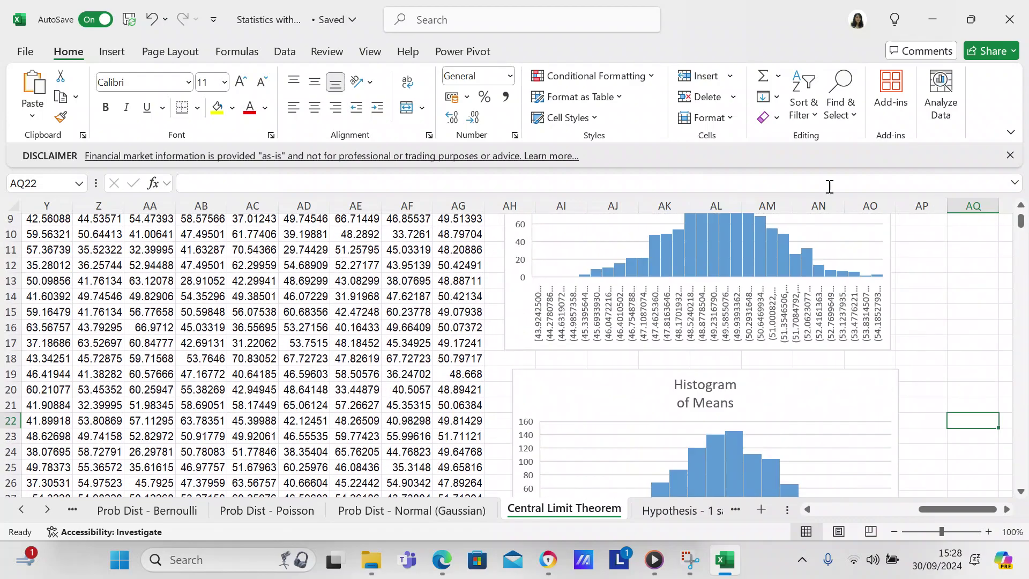
left_click(826, 232)
double_click(826, 231)
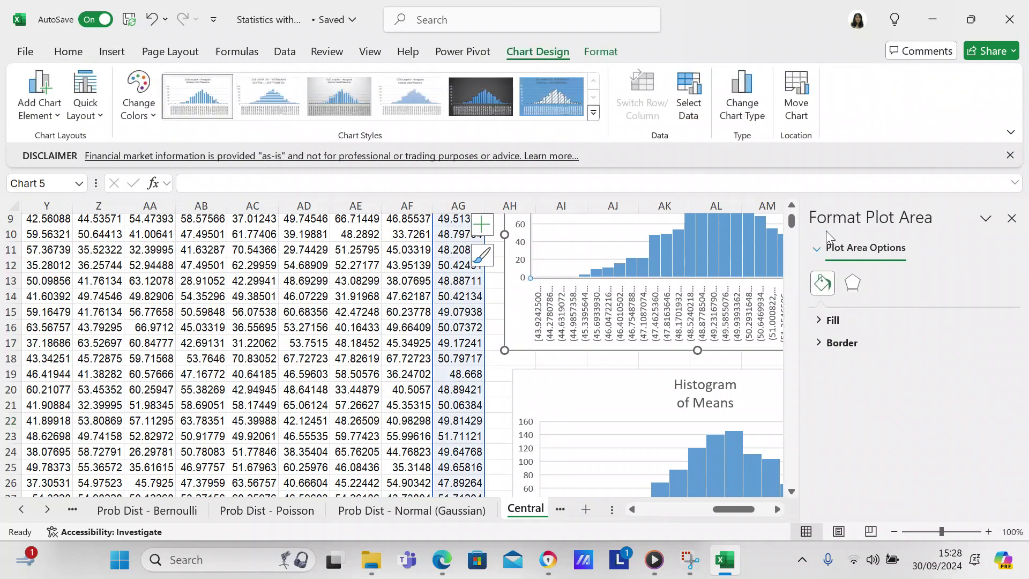
left_click(1011, 218)
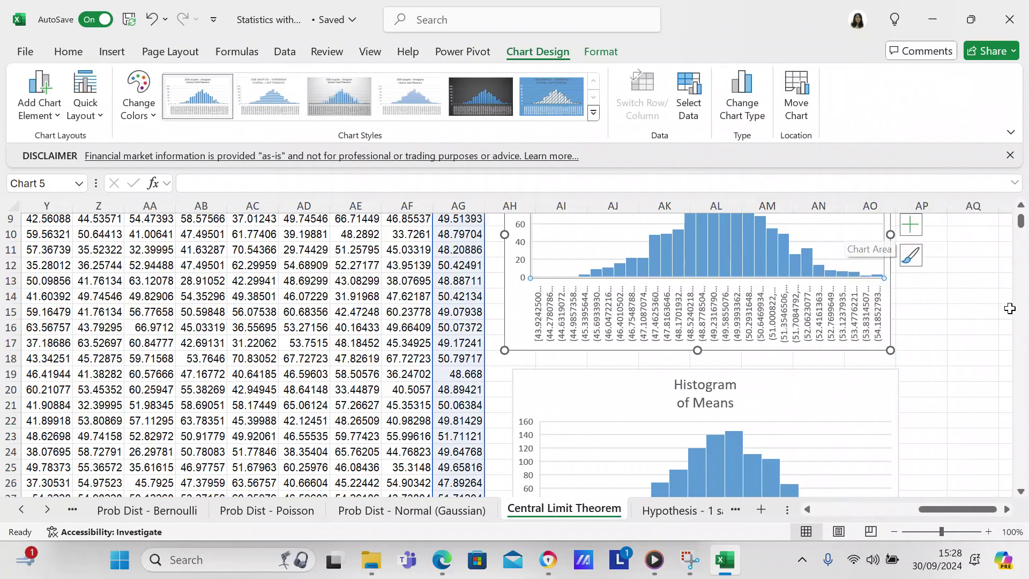
left_click_drag(1021, 226, 1020, 223)
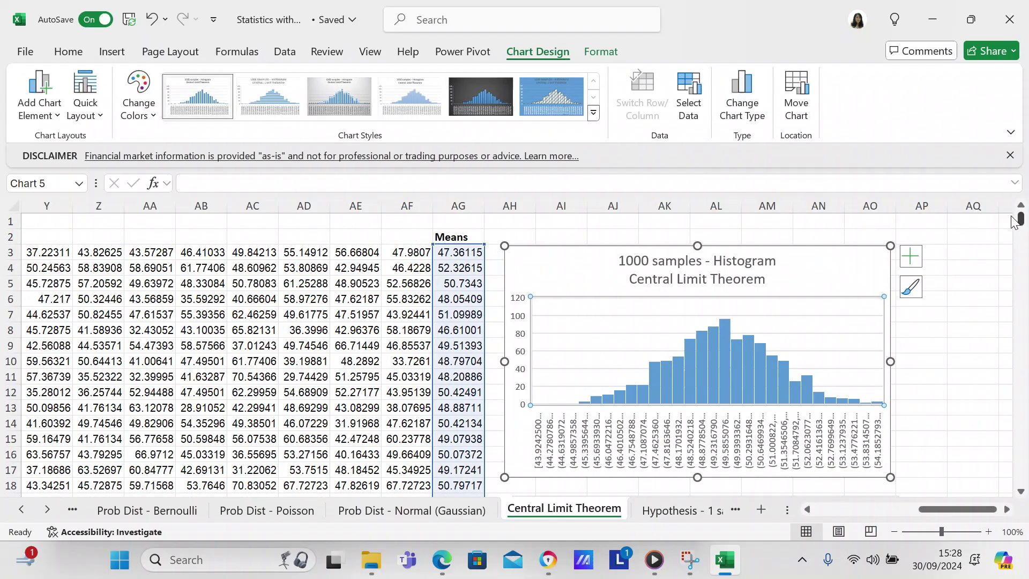
left_click(871, 272)
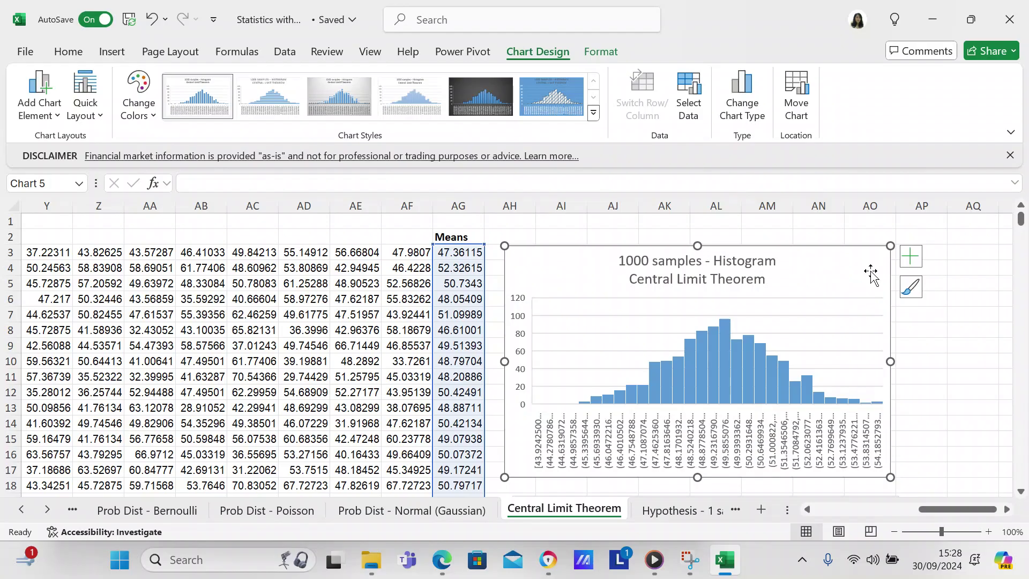
key("Delete")
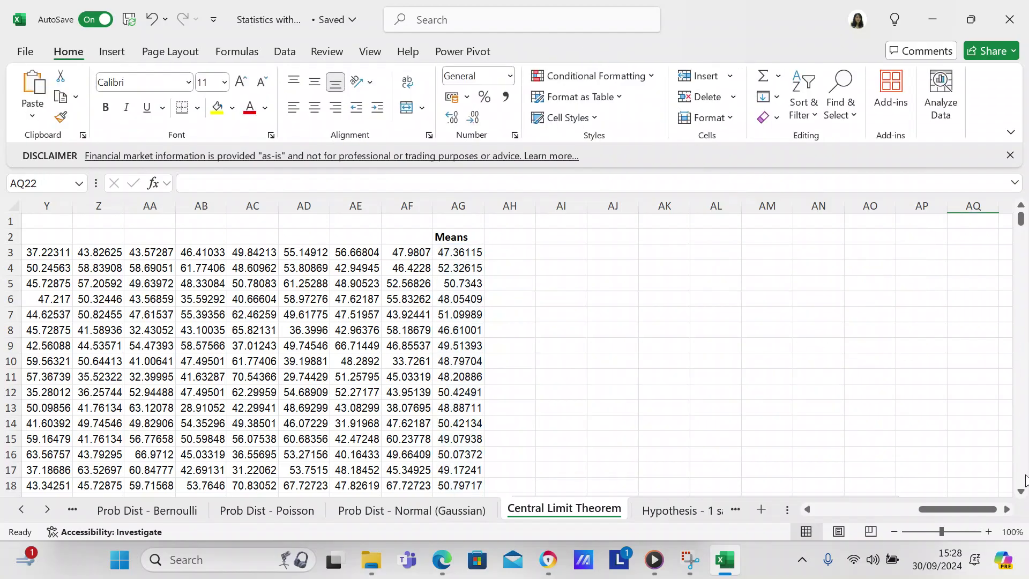
- Move the "Histogram of Means" chart up beside the Means column, across columns AH to AO from row 2, and deselect it
scroll(845, 454, "down", 2)
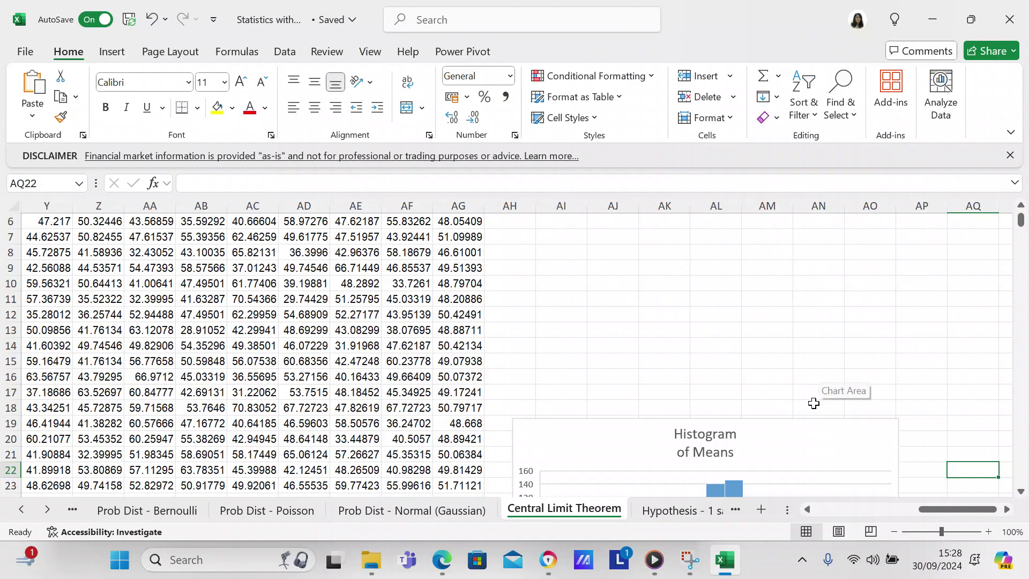
left_click(802, 431)
left_click_drag(802, 427, 834, 232)
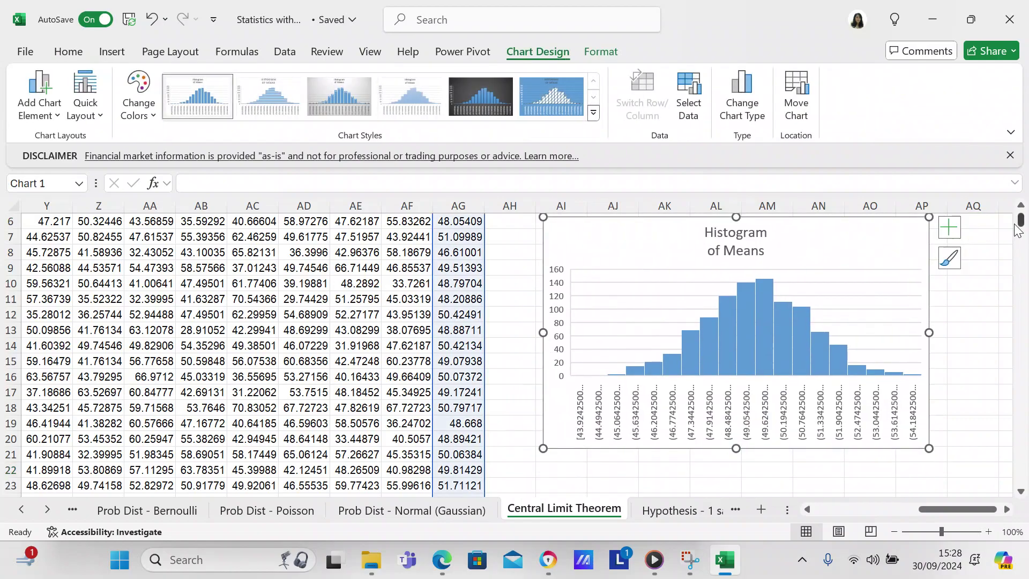
left_click_drag(1020, 224, 1020, 217)
left_click_drag(861, 306, 829, 255)
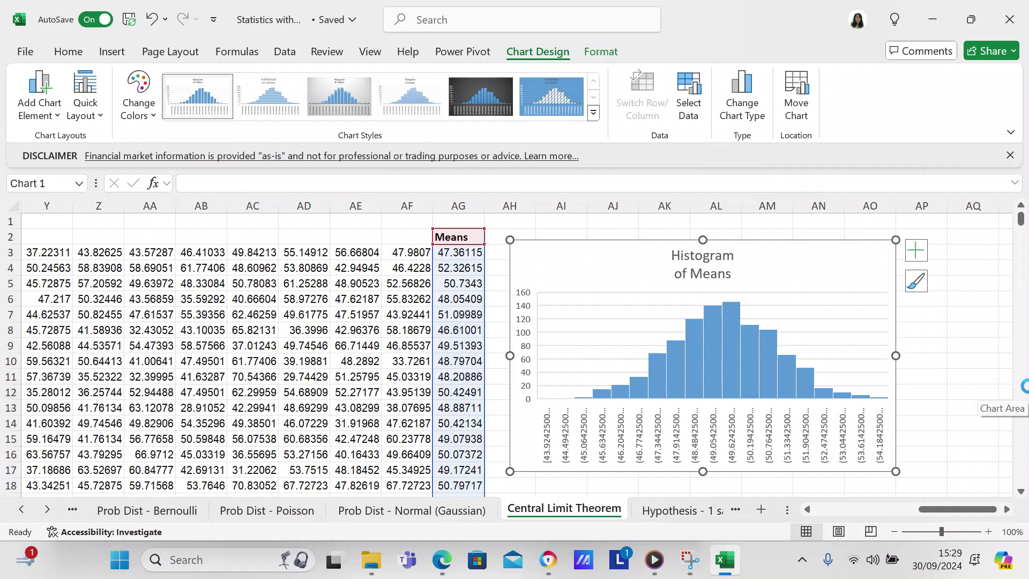
left_click(961, 349)
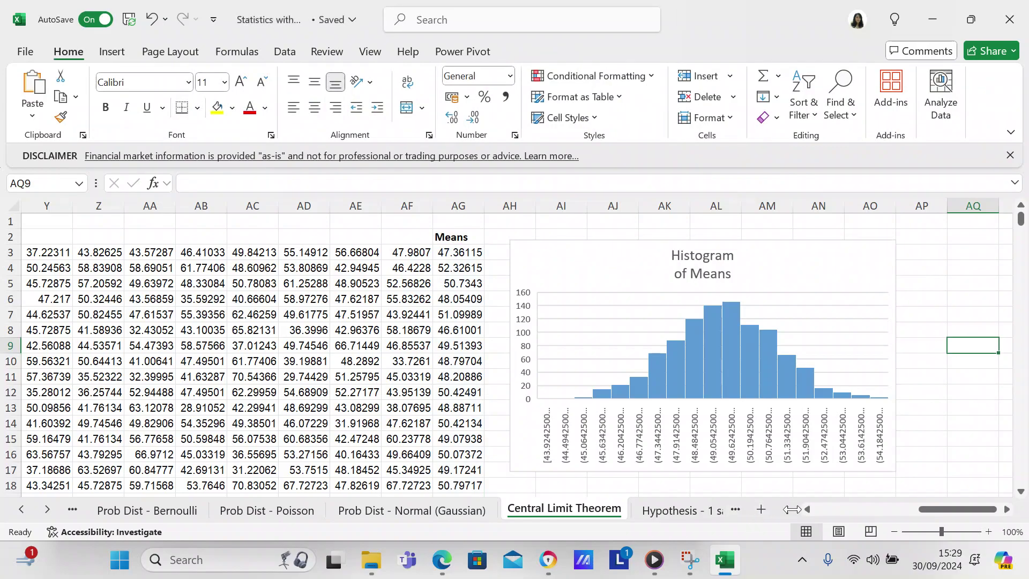
- Review the inputs and samples back to column A, then return to the Means column and its histogram
left_click(809, 511)
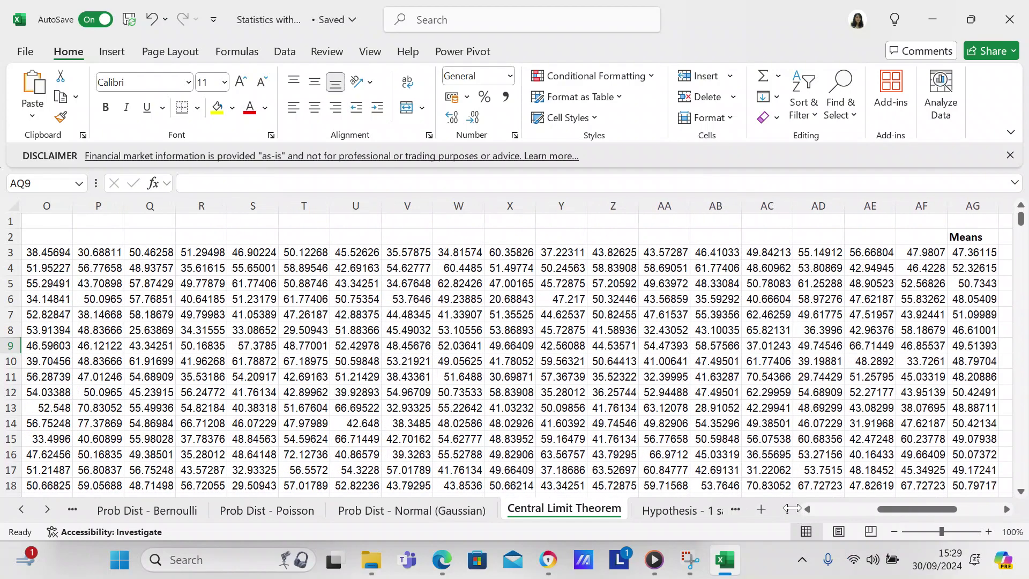
left_click(808, 510)
left_click(808, 511)
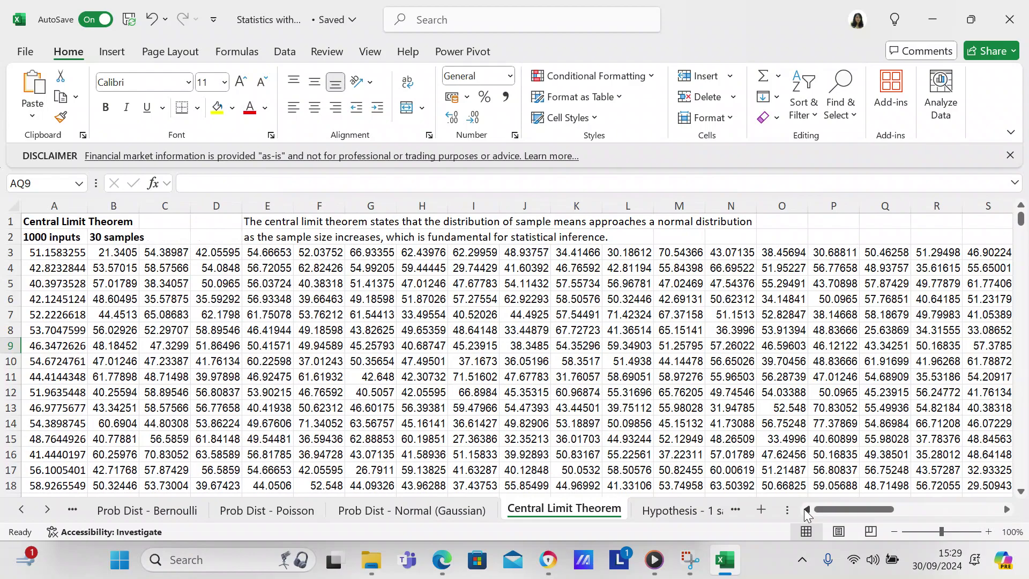
left_click_drag(816, 507, 923, 508)
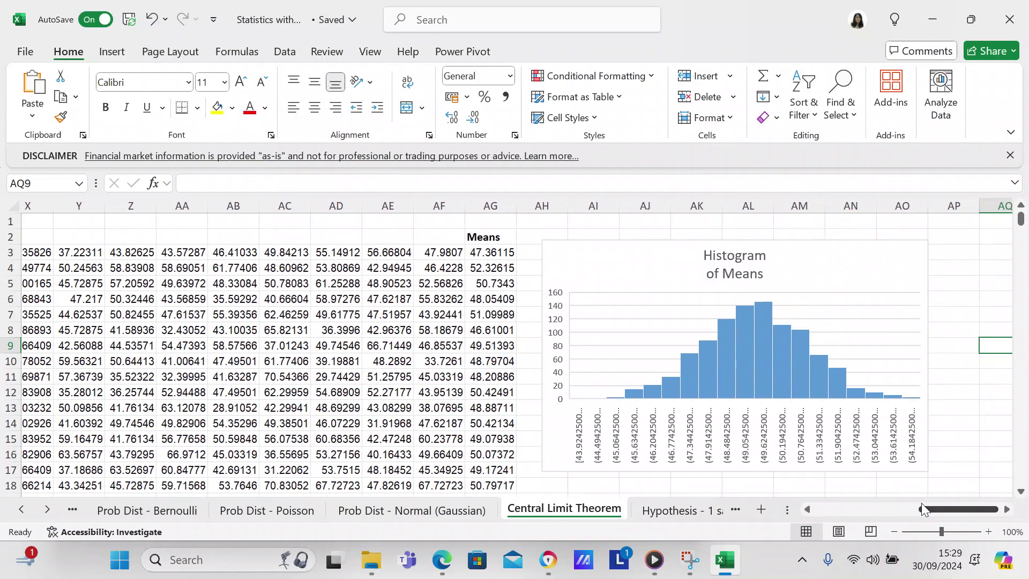